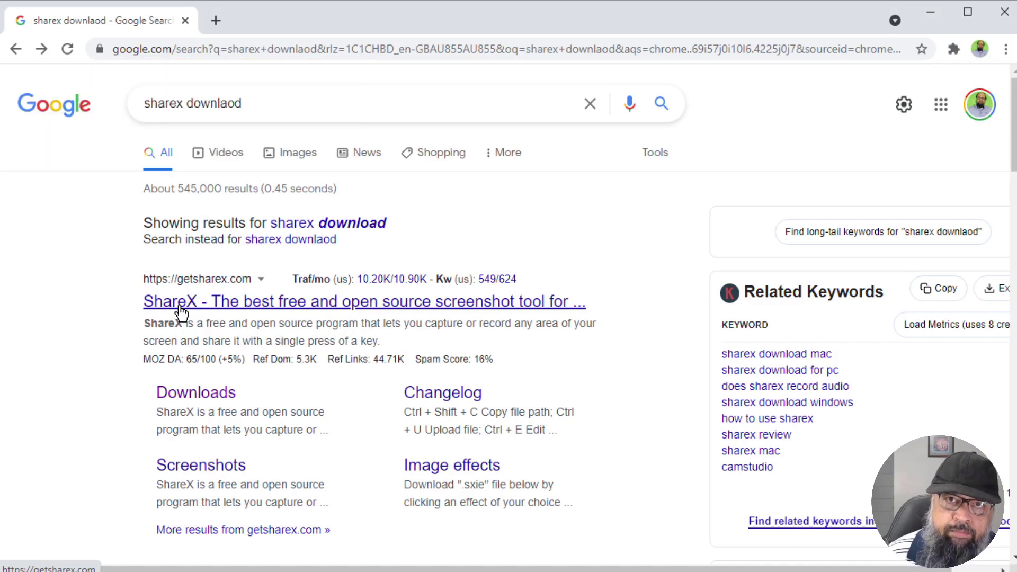
Open the ShareX Downloads page from the search results and launch ShareX from the desktop
left_click(202, 396)
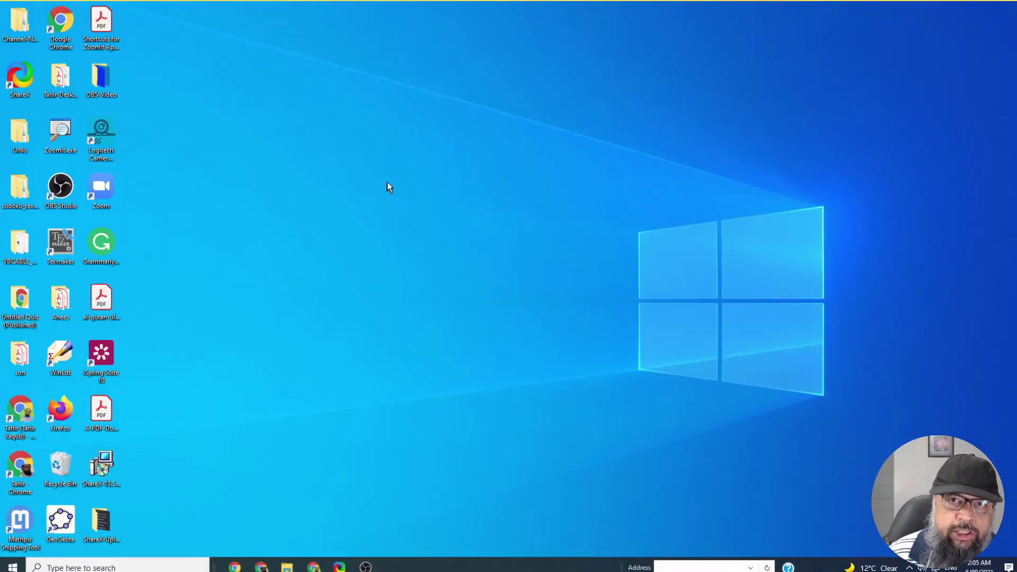
double_click(25, 76)
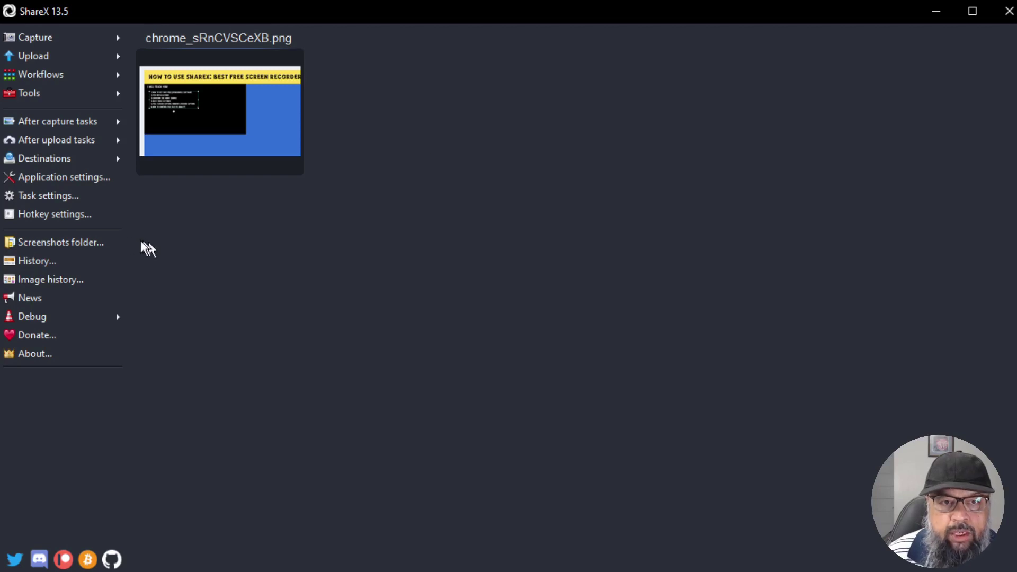
Examine the FFmpeg path and the available audio sources in the screen recorder's recording options, and close the task settings
left_click(49, 197)
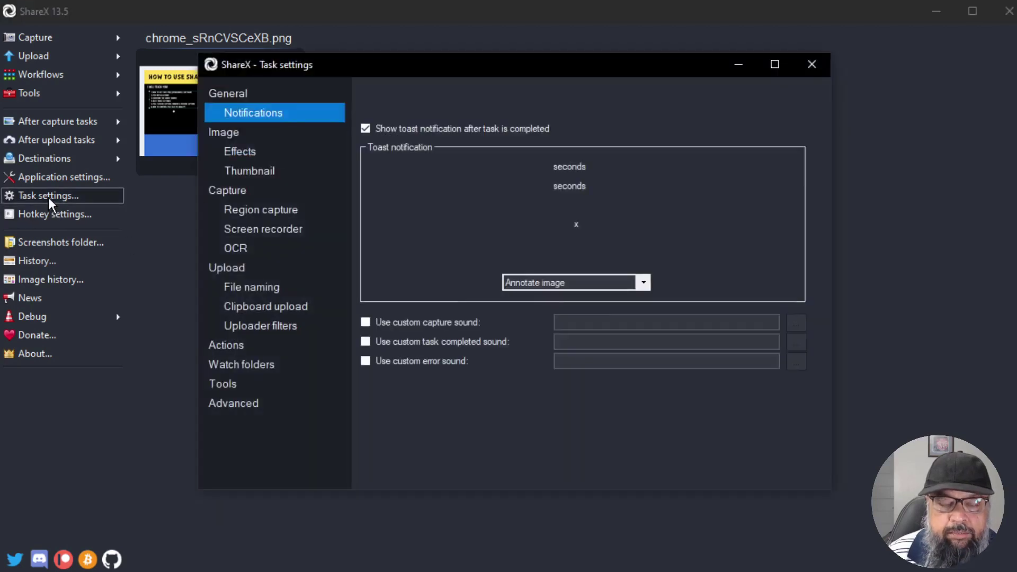
left_click(269, 230)
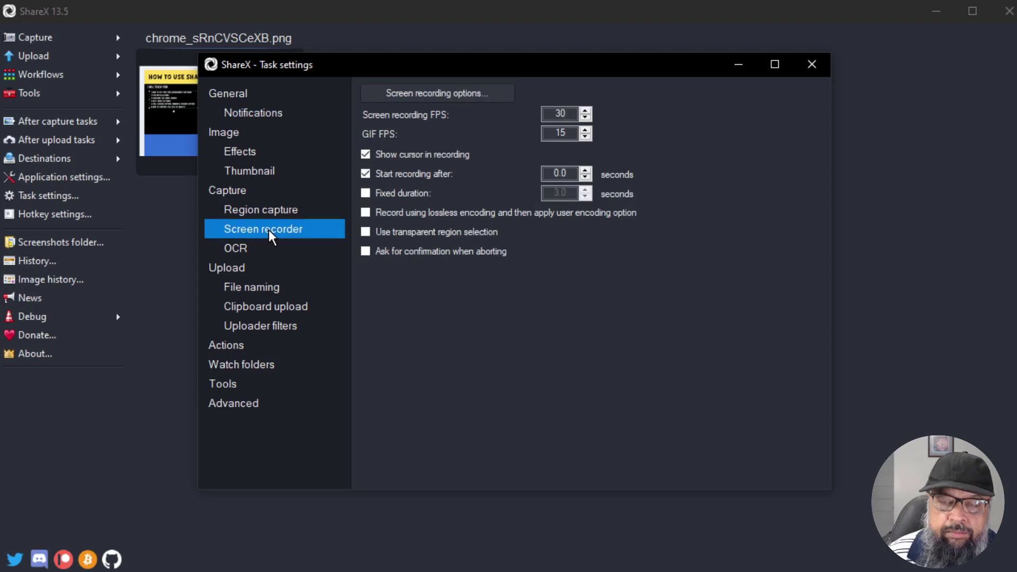
left_click(423, 97)
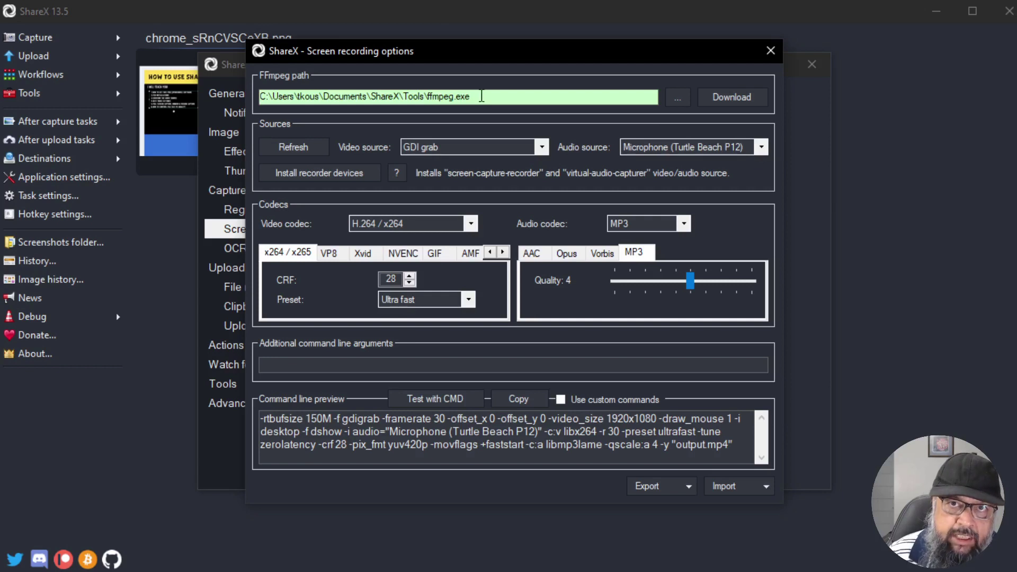
left_click(761, 147)
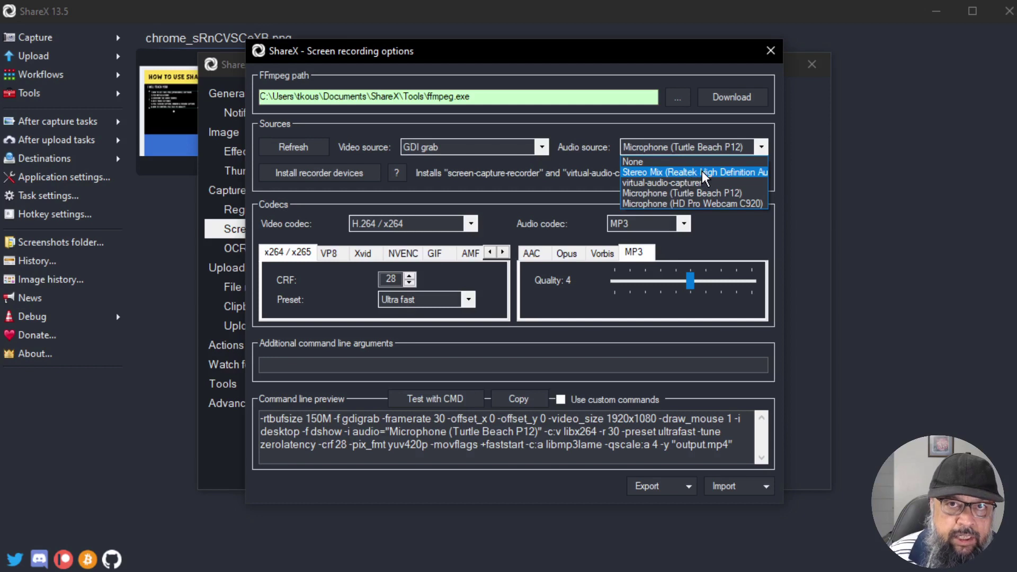
key("Escape")
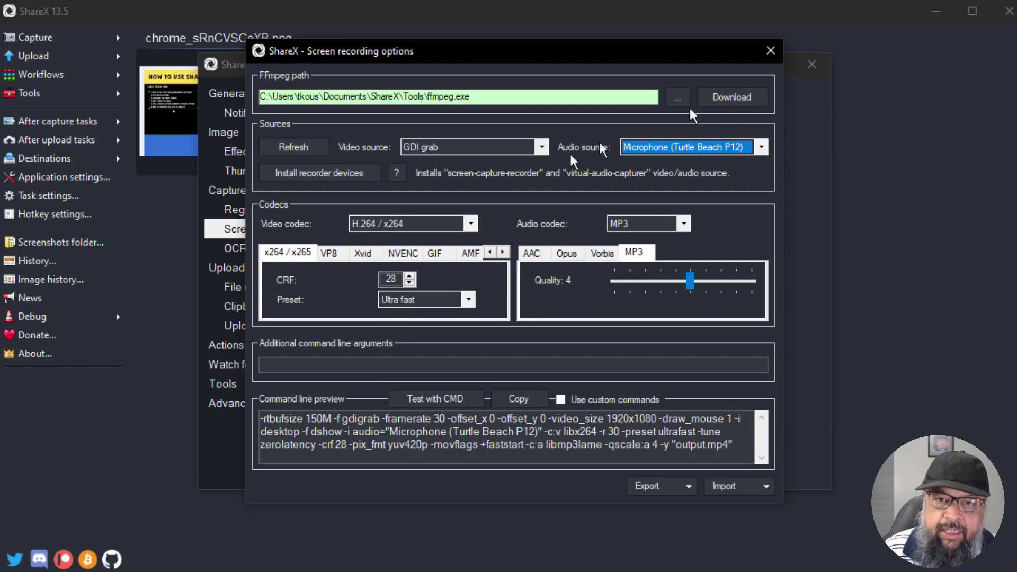
left_click(773, 52)
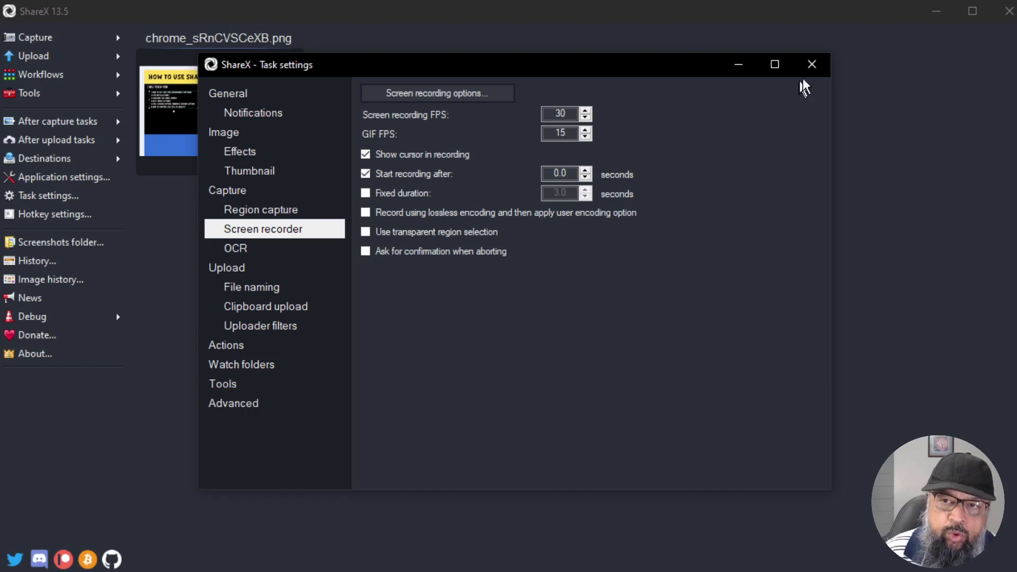
left_click(810, 65)
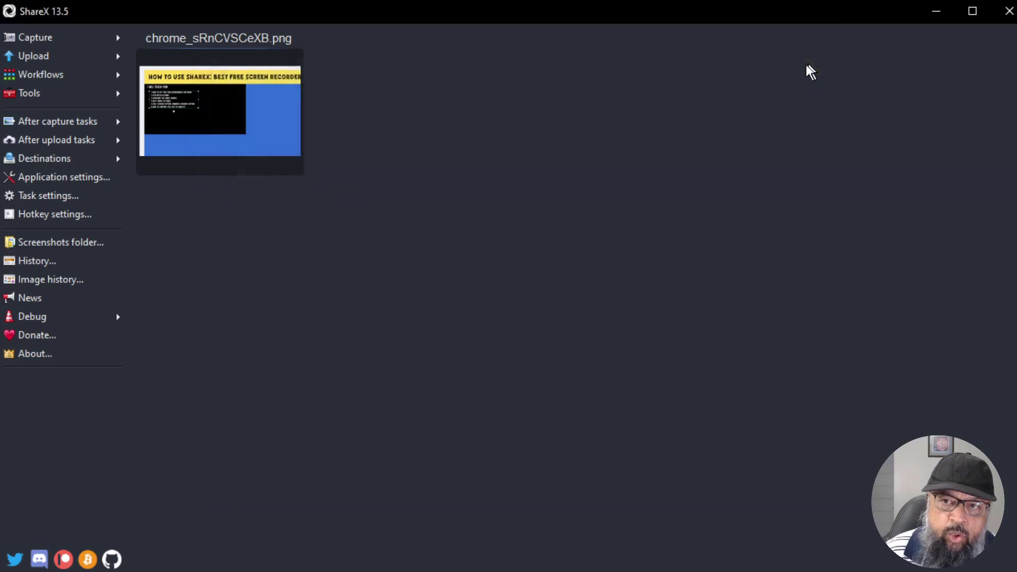
Set the custom screenshots folder to ShareX-Upload on the Desktop in the application's path settings
left_click(38, 174)
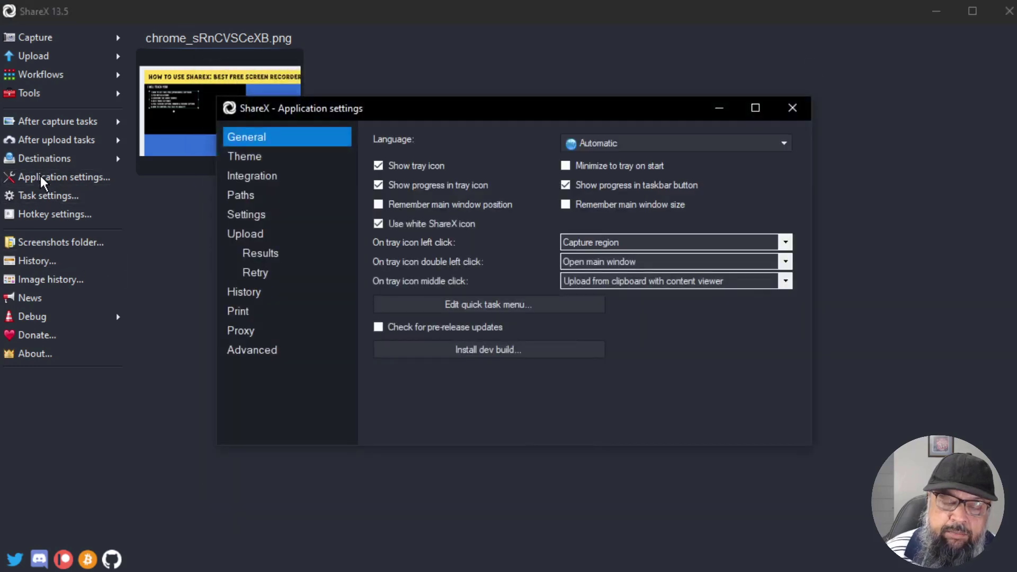
left_click(246, 198)
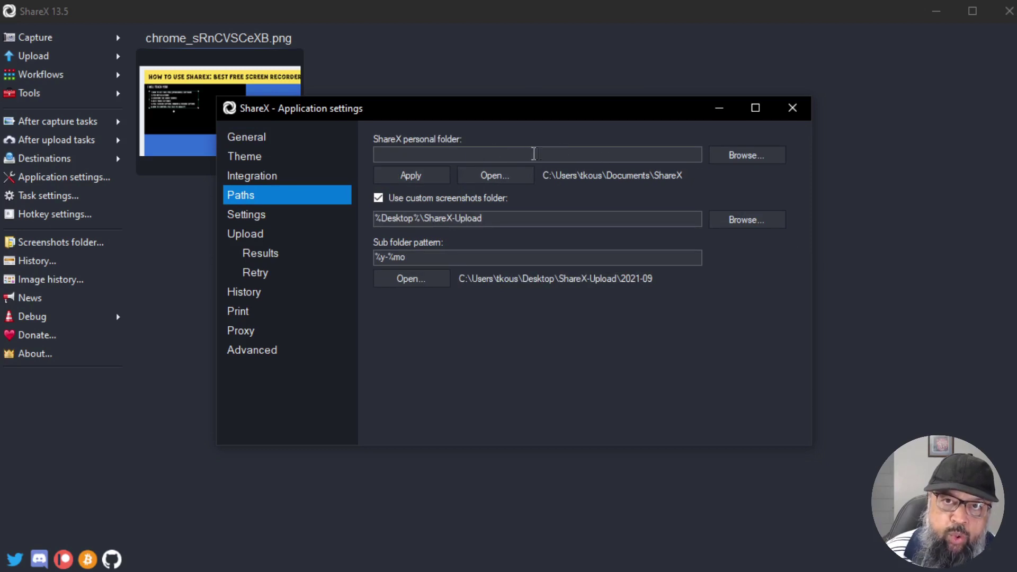
left_click(748, 155)
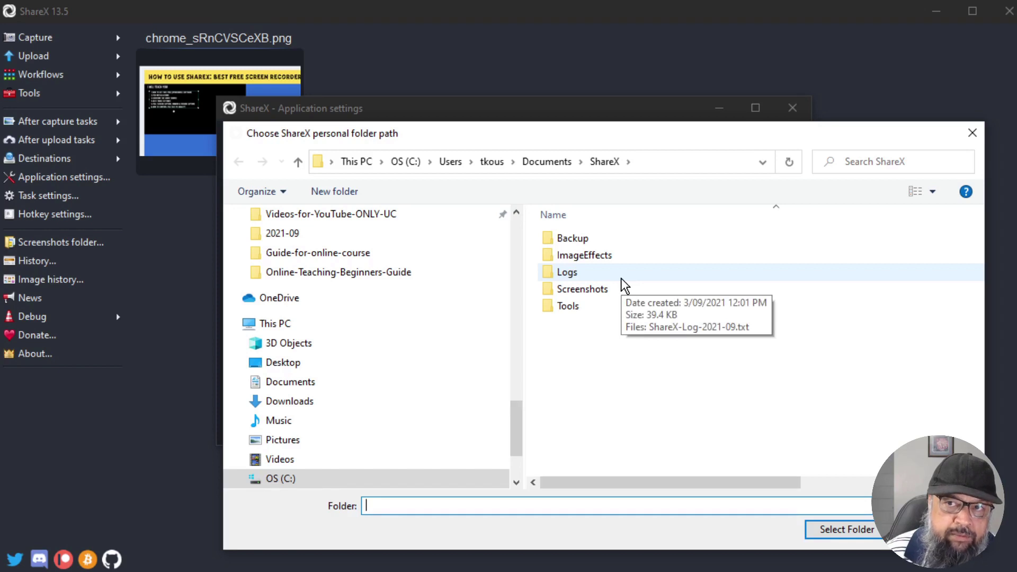
left_click(972, 133)
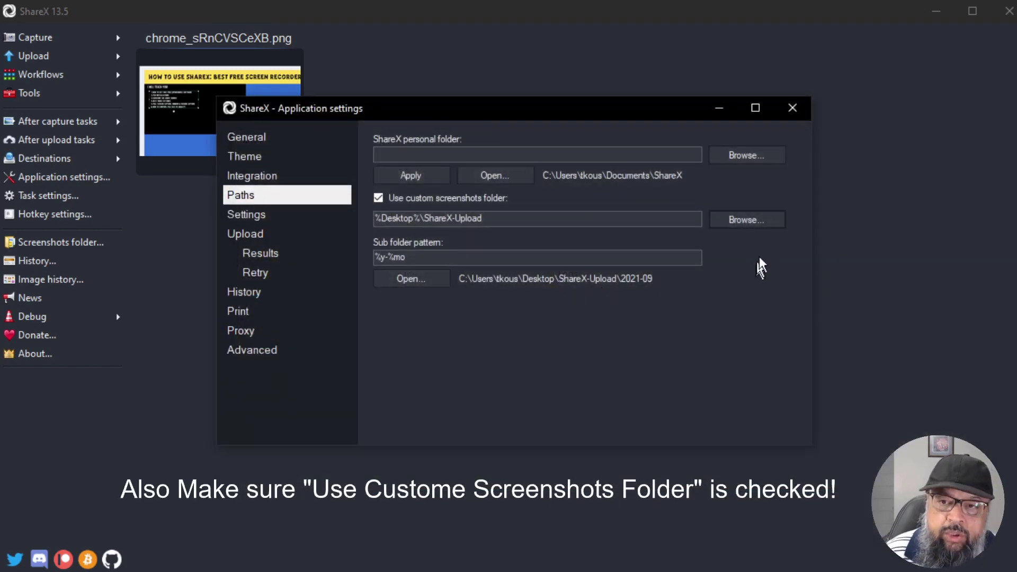
left_click(745, 223)
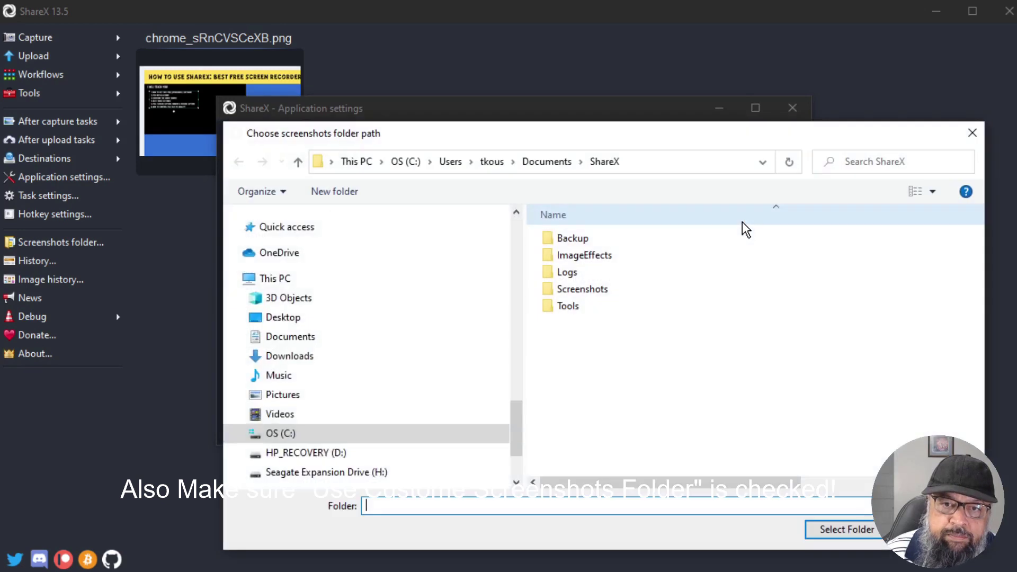
left_click(285, 365)
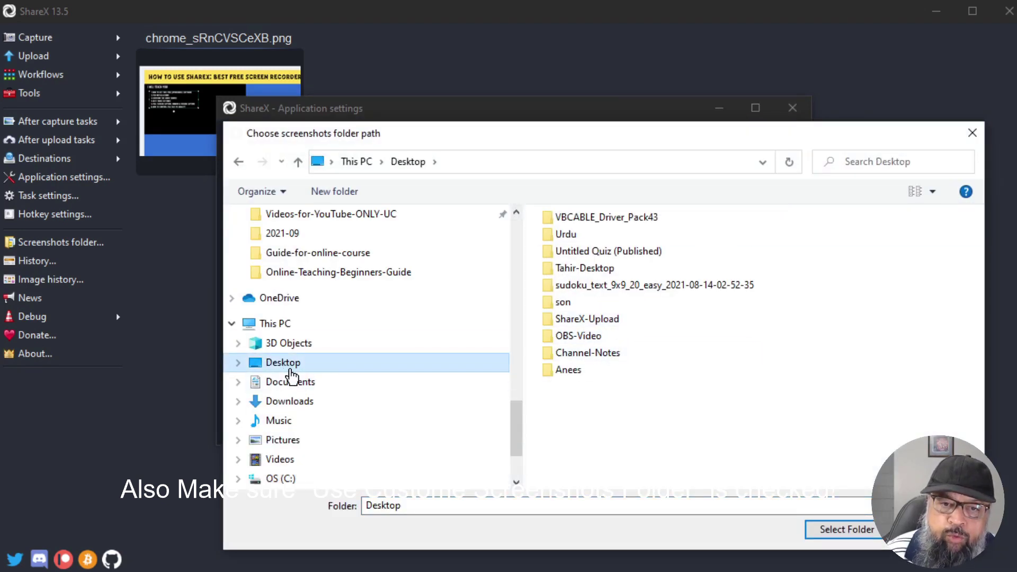
left_click(591, 326)
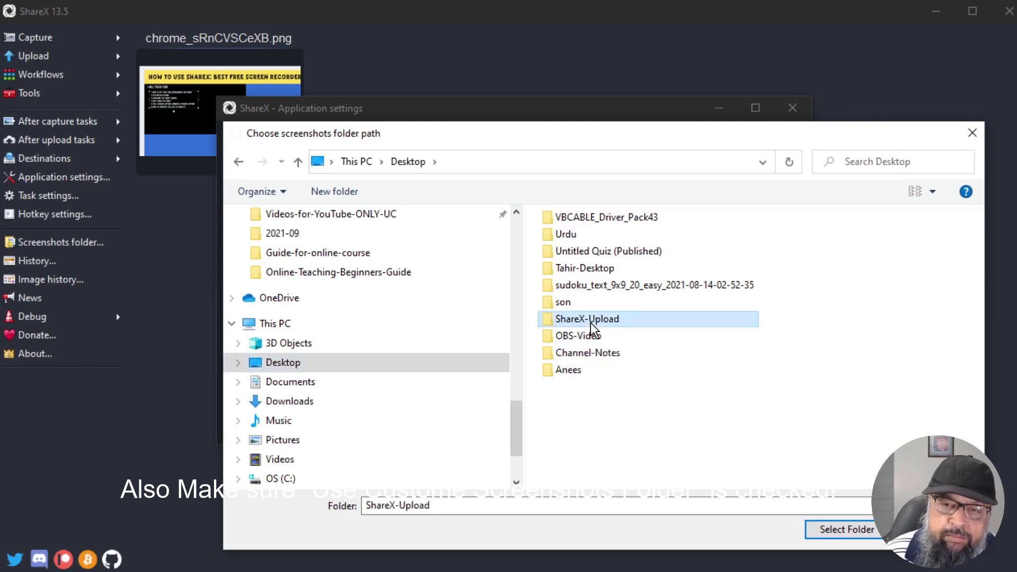
left_click(834, 529)
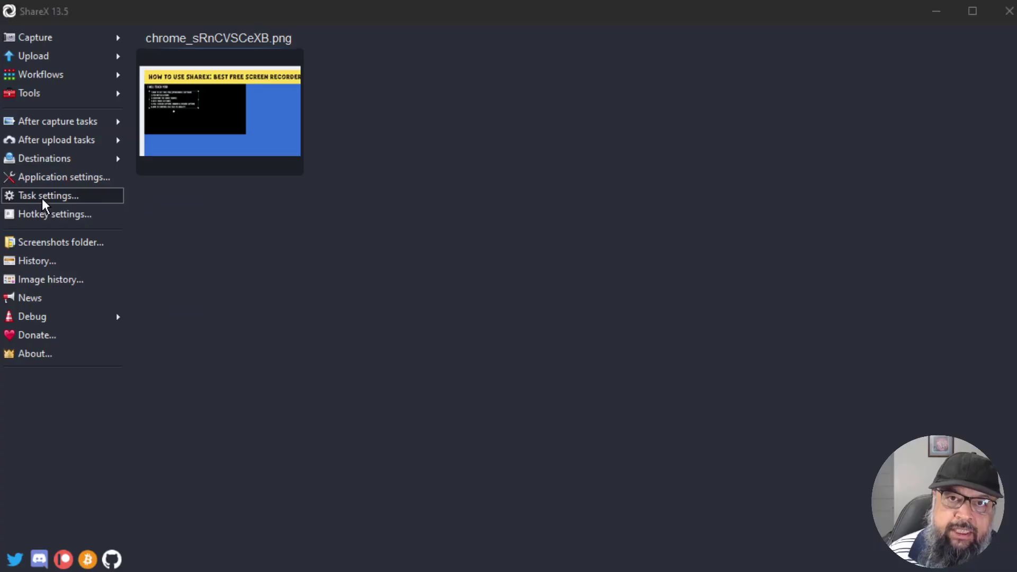
Choose Microphone (Turtle Beach P12) as the audio source in the screen recorder's recording options
left_click(42, 197)
left_click(284, 230)
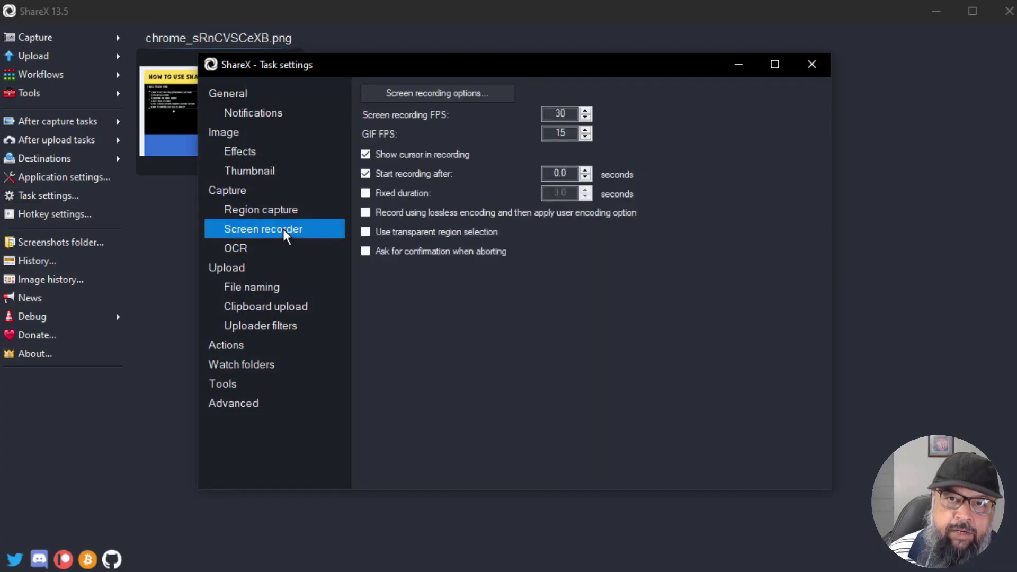
left_click(437, 92)
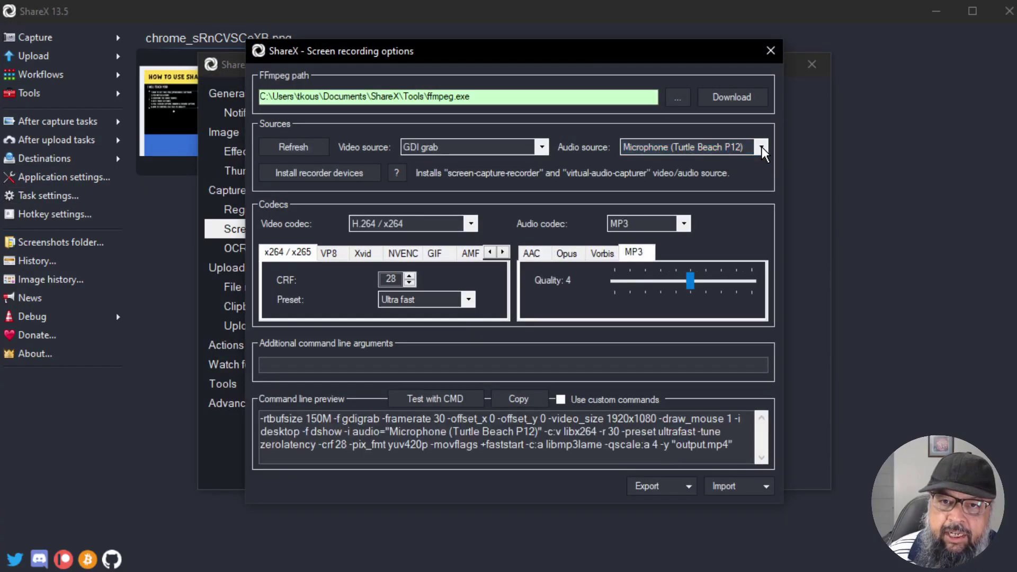
left_click(761, 147)
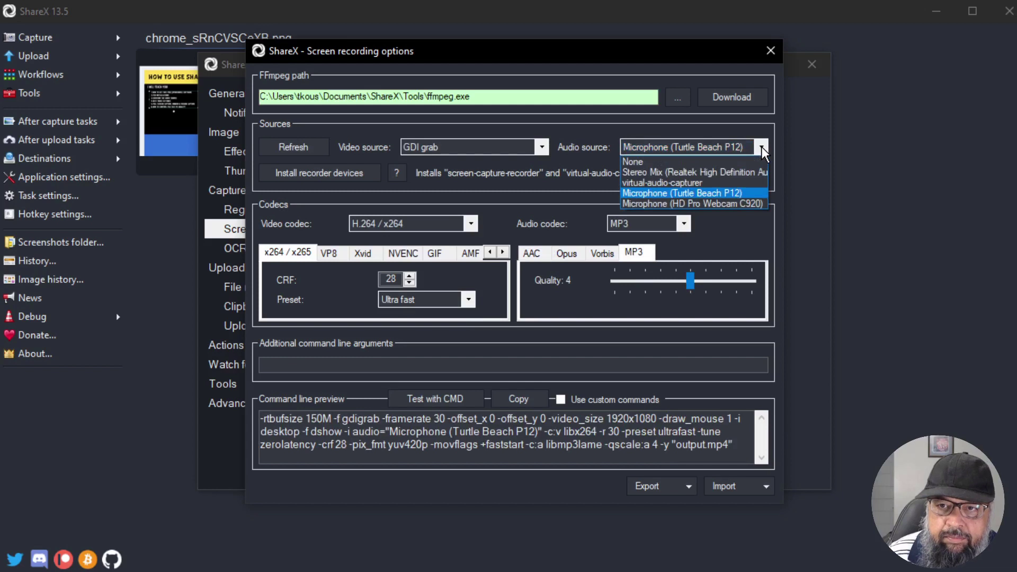
left_click(706, 194)
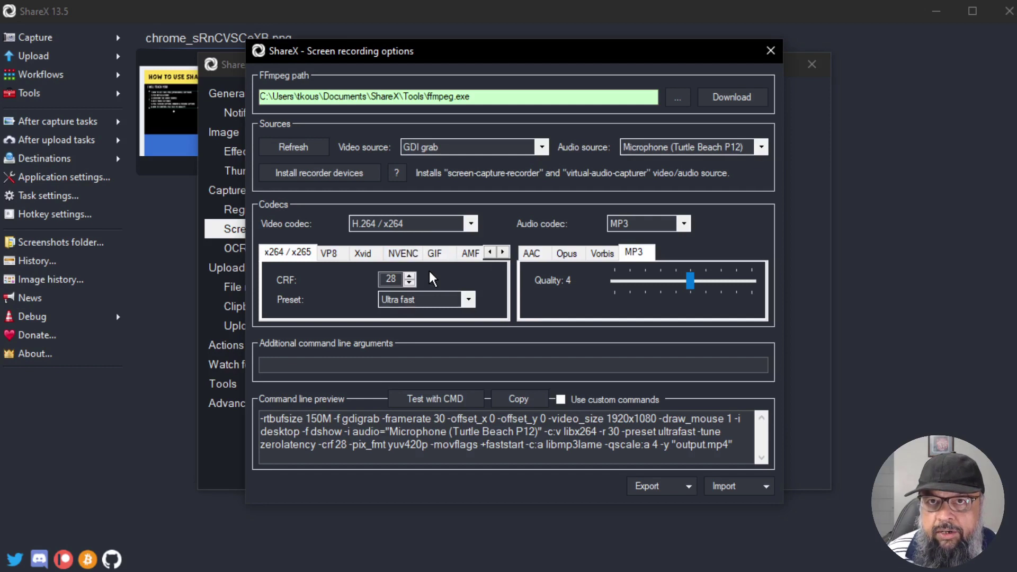
Select MP3 as the audio codec and keep H.264 / x264 as the video codec after viewing the alternatives
left_click(684, 223)
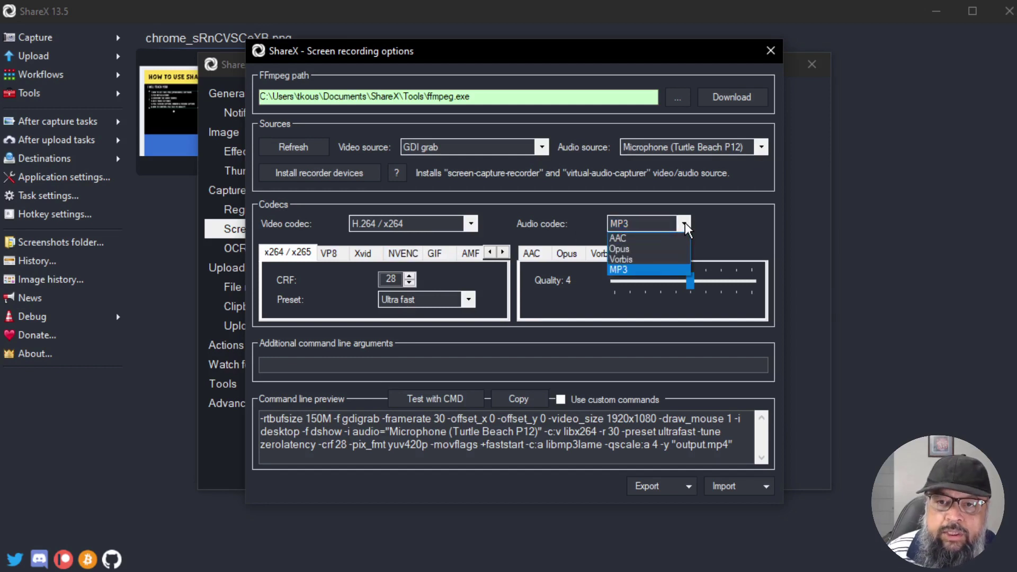
left_click(652, 269)
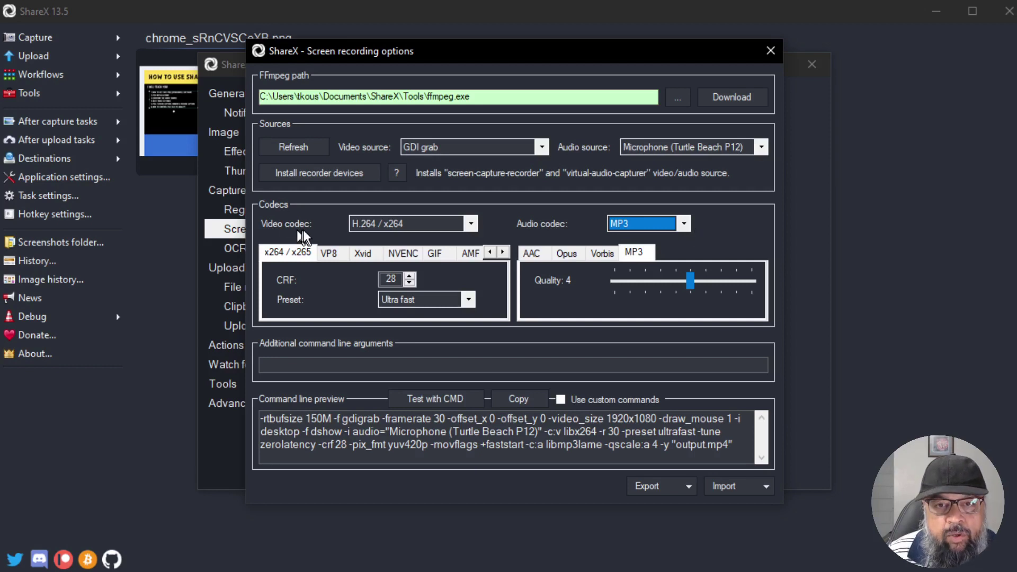
left_click(382, 231)
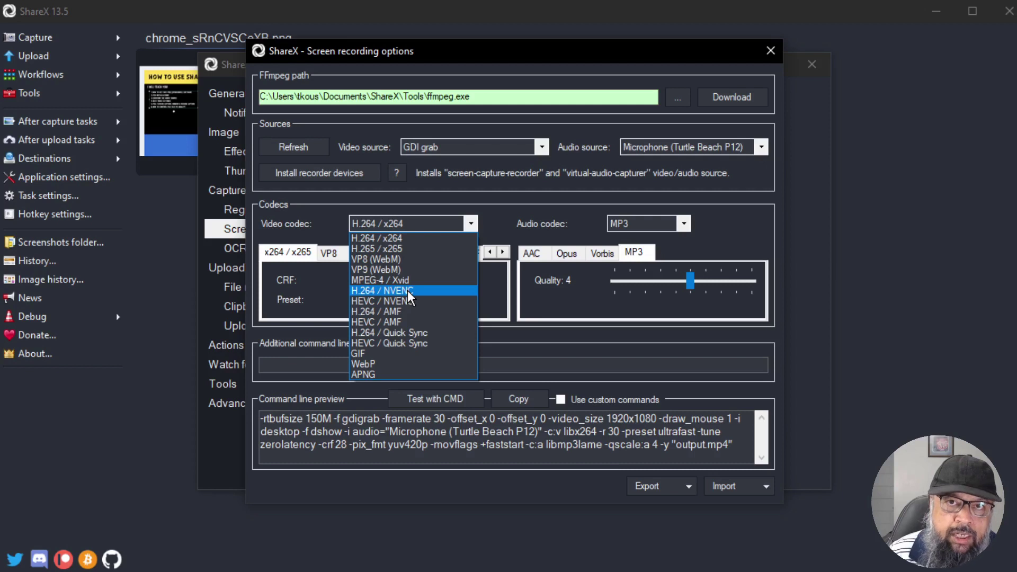
left_click(511, 201)
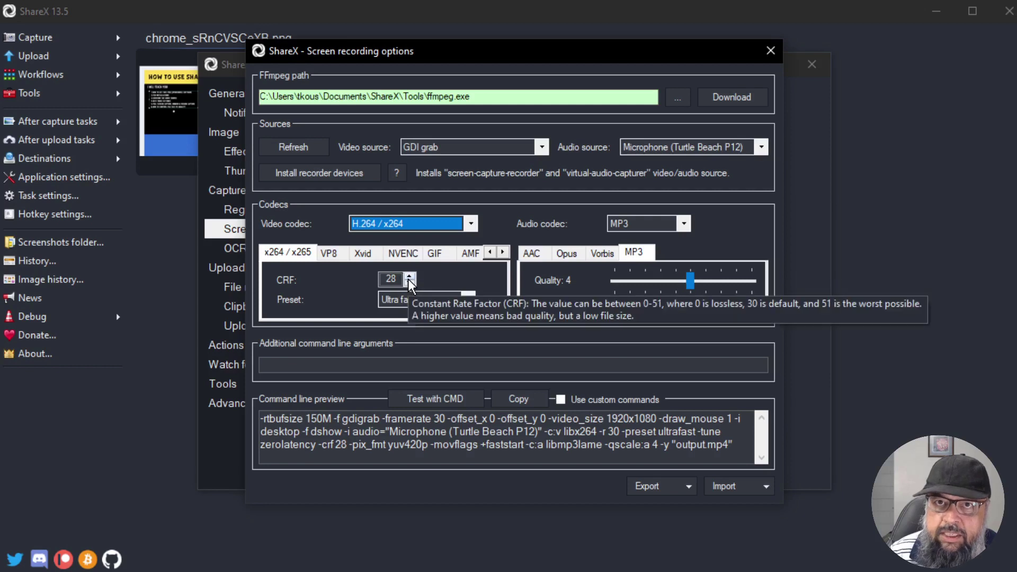
Review the x264 encoding presets and keep Ultra fast selected
key("Tab")
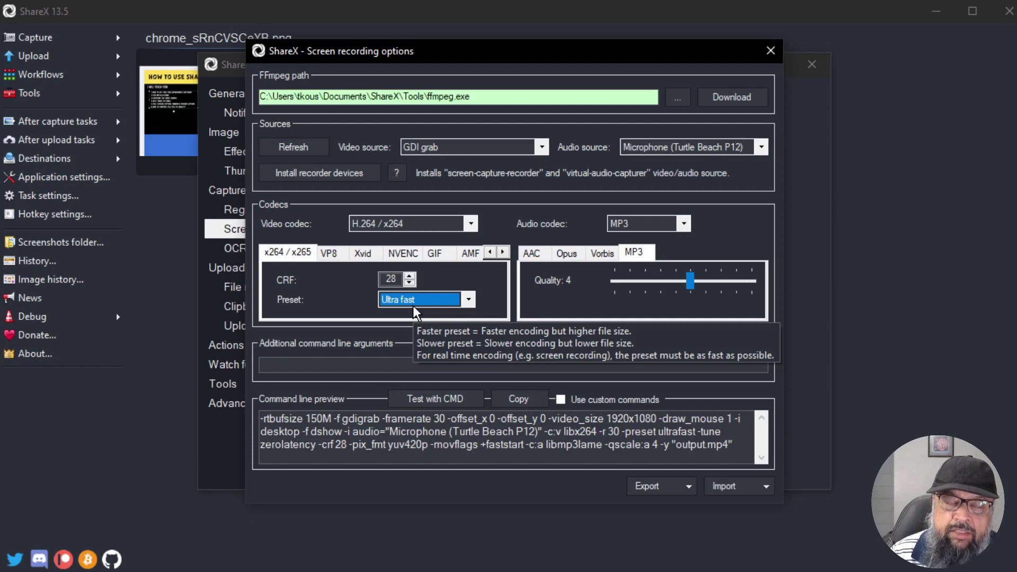
left_click(466, 301)
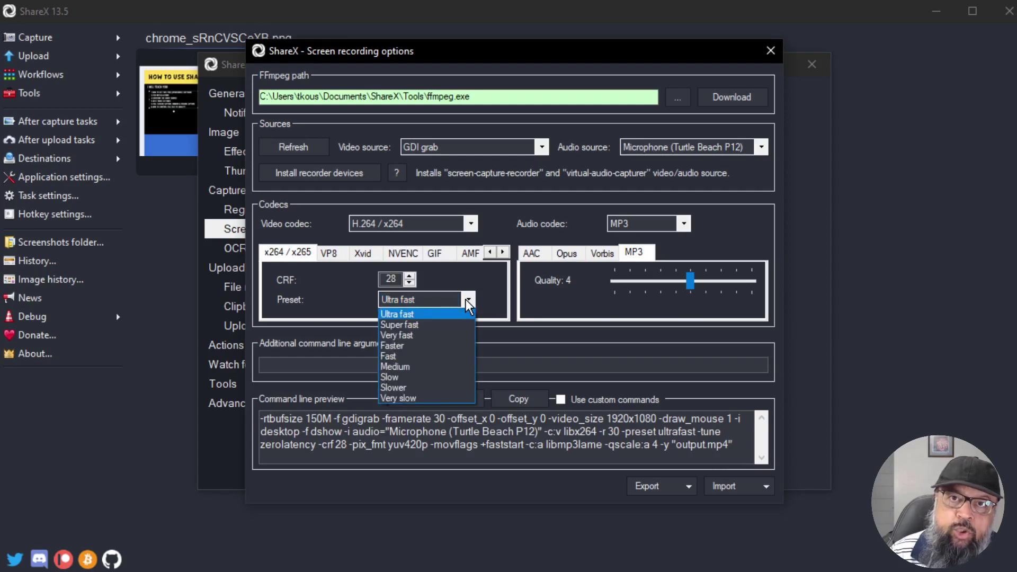
left_click(465, 298)
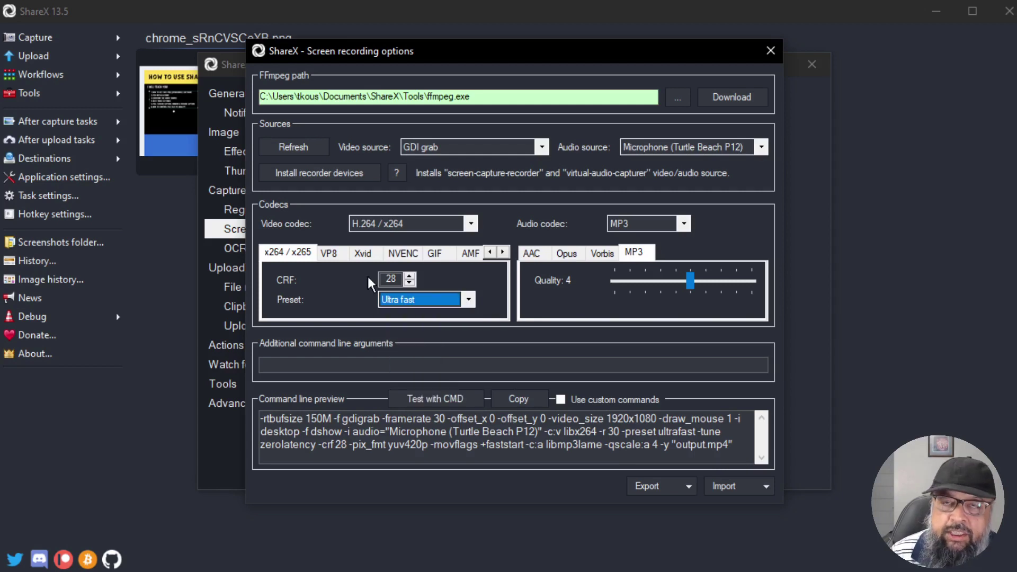
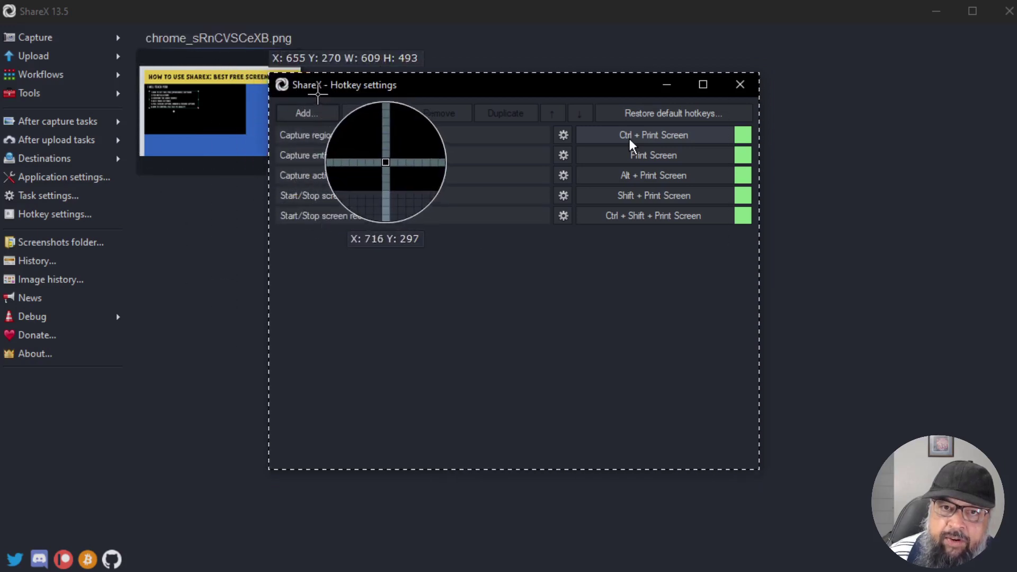
Capture a screen region about 815 by 522 pixels around the Hotkey settings window
left_click_drag(271, 75, 937, 497)
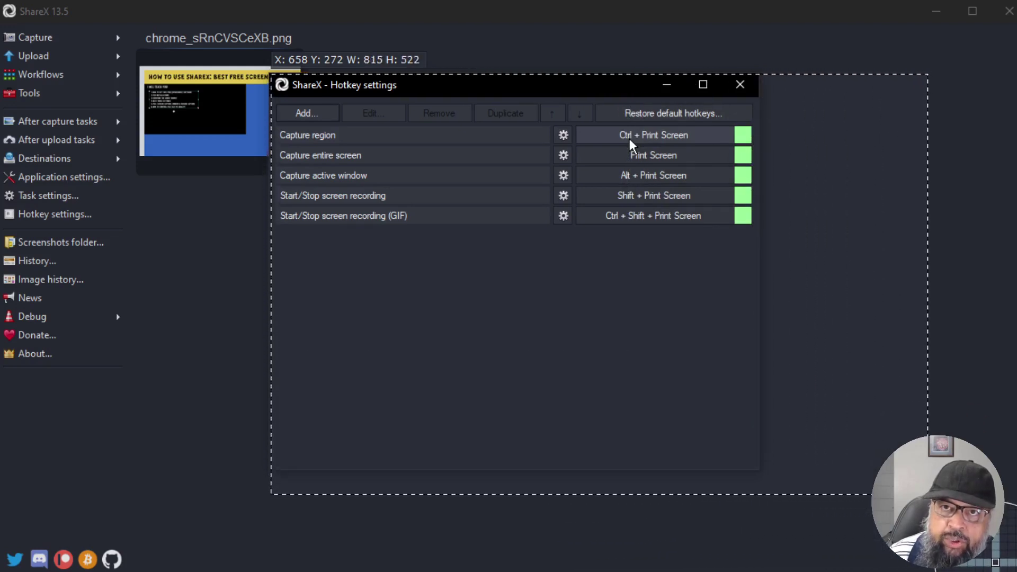
left_click_drag(928, 493, 927, 494)
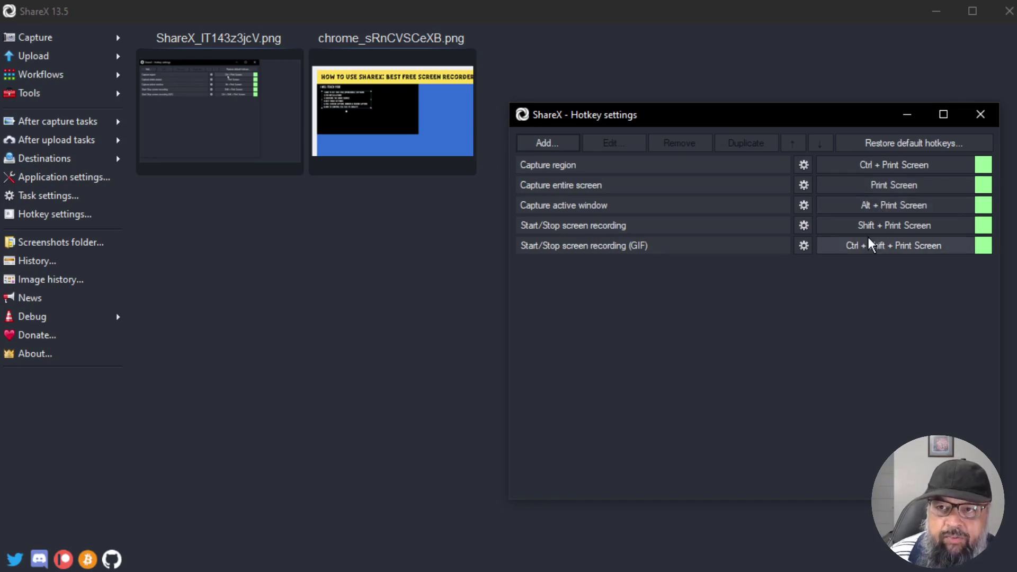
Reassign the Capture region hotkey to Ctrl + 1 and restore it to Ctrl + Print Screen
left_click(871, 168)
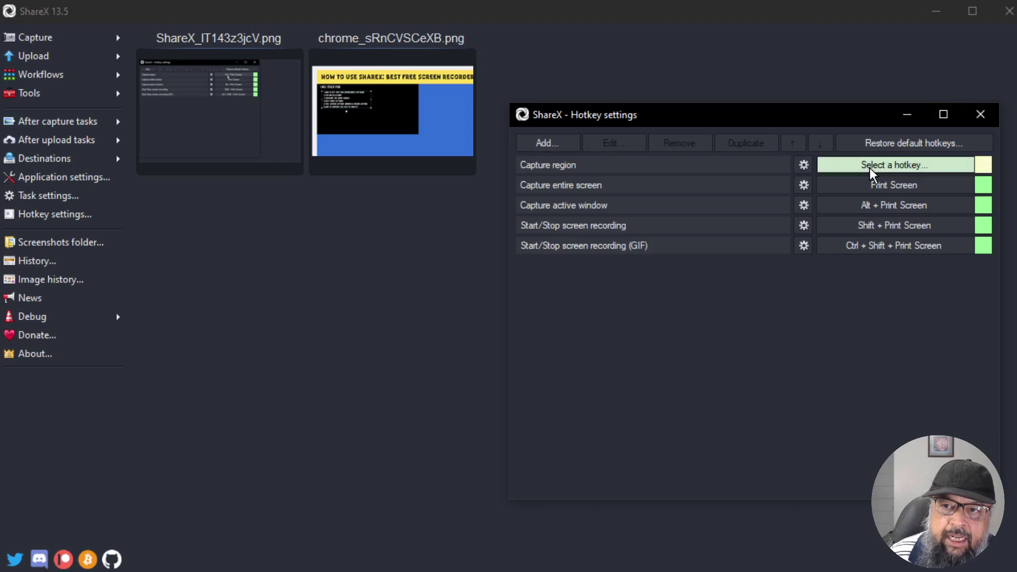
key("ctrl+1")
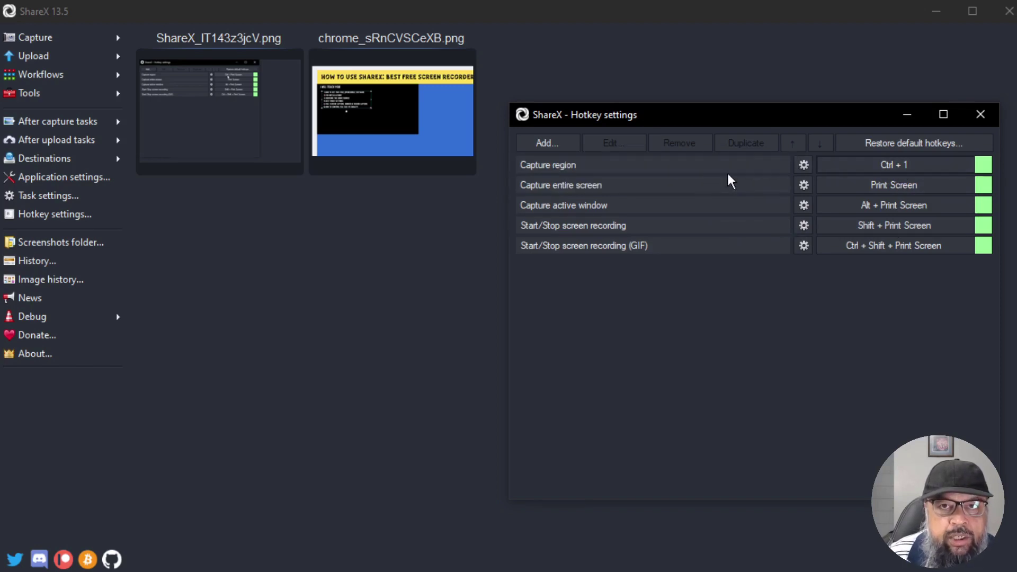
left_click(906, 166)
key("ctrl+Print")
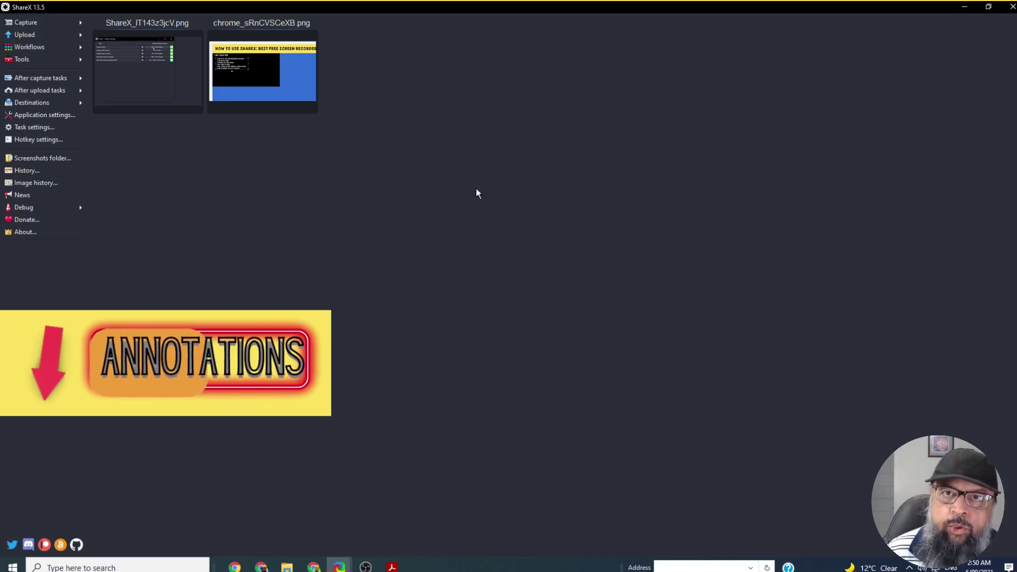
Look up the Capture region hotkey and start a region capture over Page-7-Exercise-3.pdf in Adobe Acrobat Reader
left_click(46, 140)
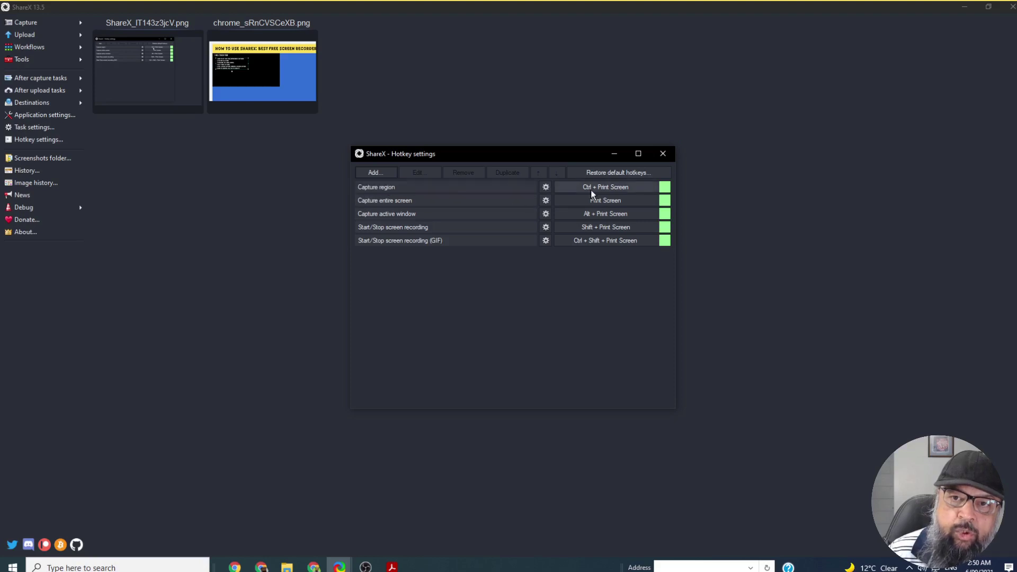
key("alt+F4")
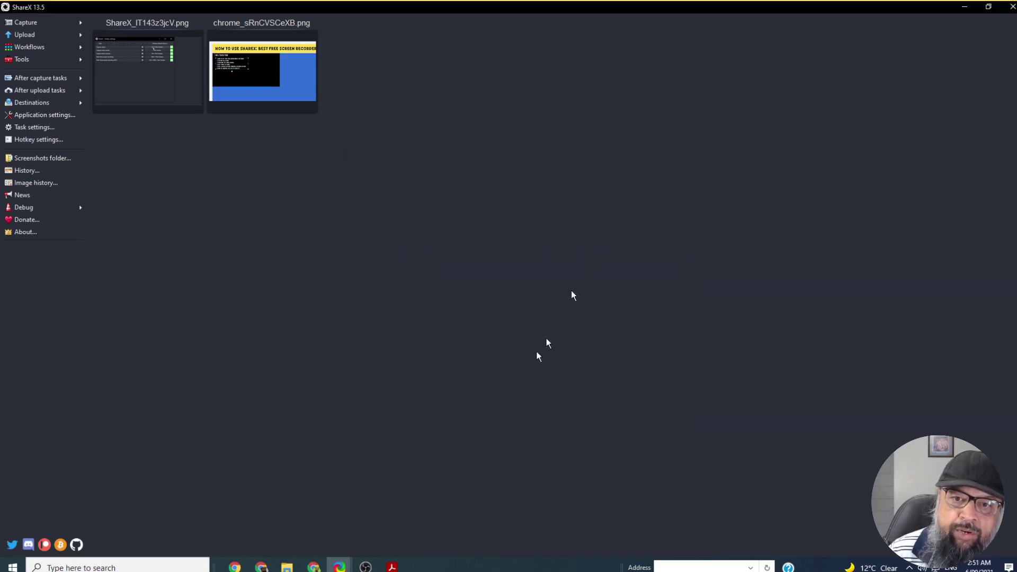
left_click(392, 566)
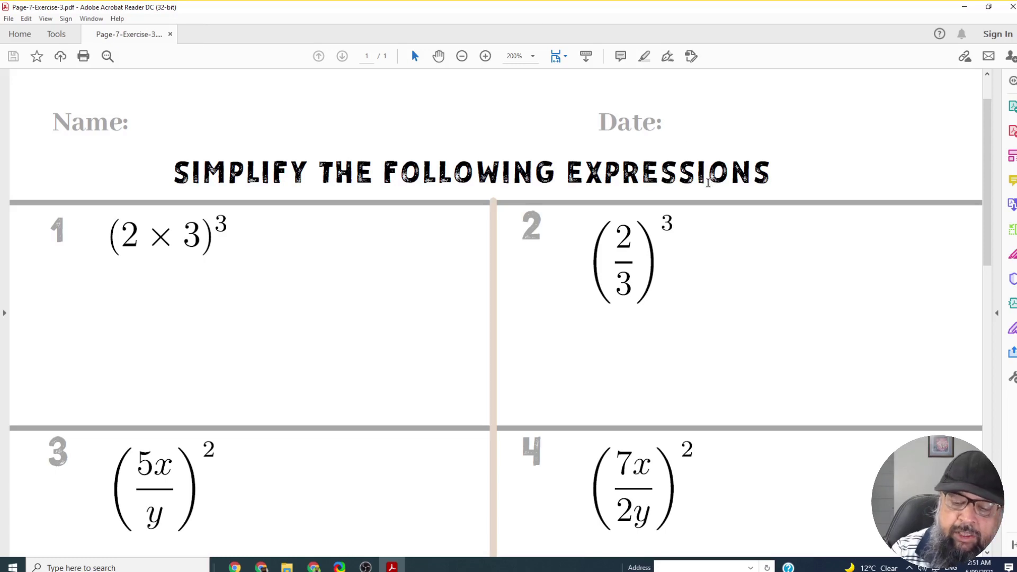
key("ctrl+Print")
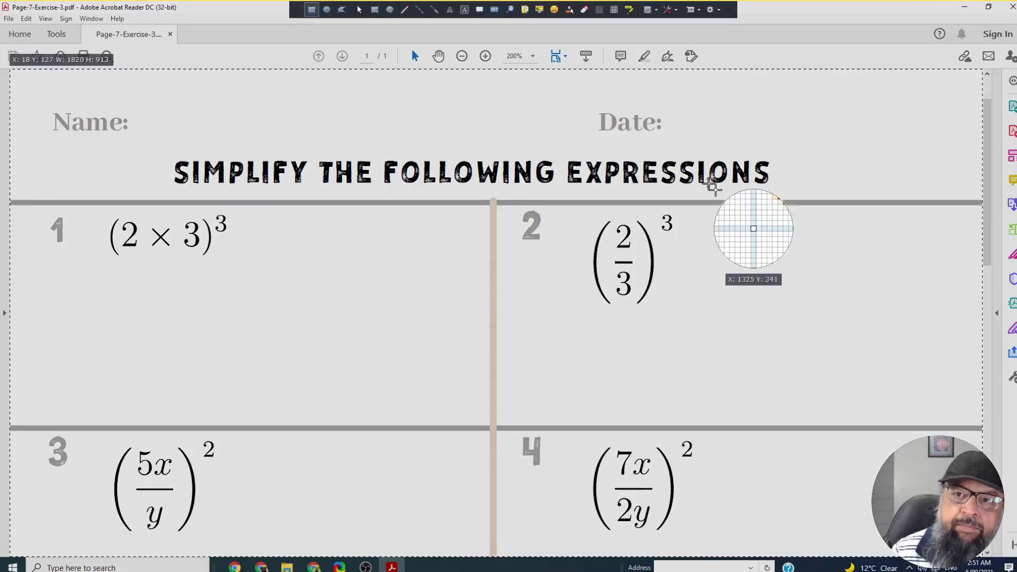